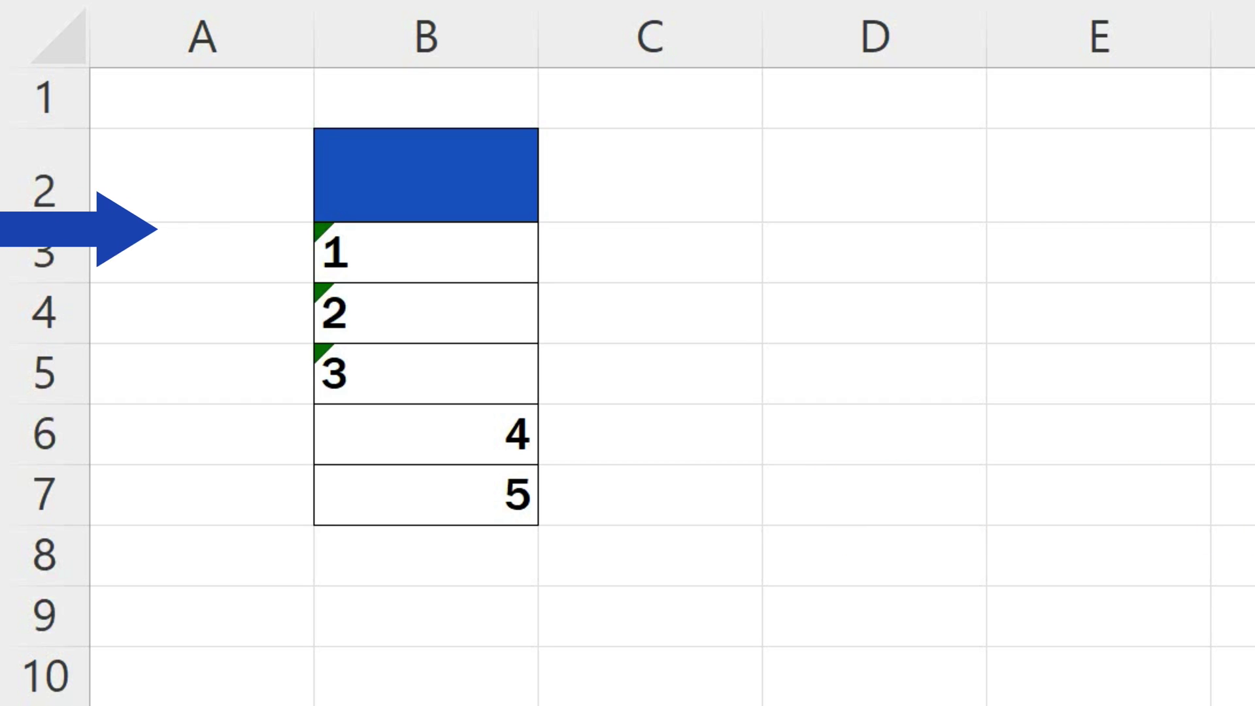
- Convert the text-stored 1 in B3 to a number via the error alert's Convert to Number
{"action": "left_click", "coordinate": [1085, 559]}
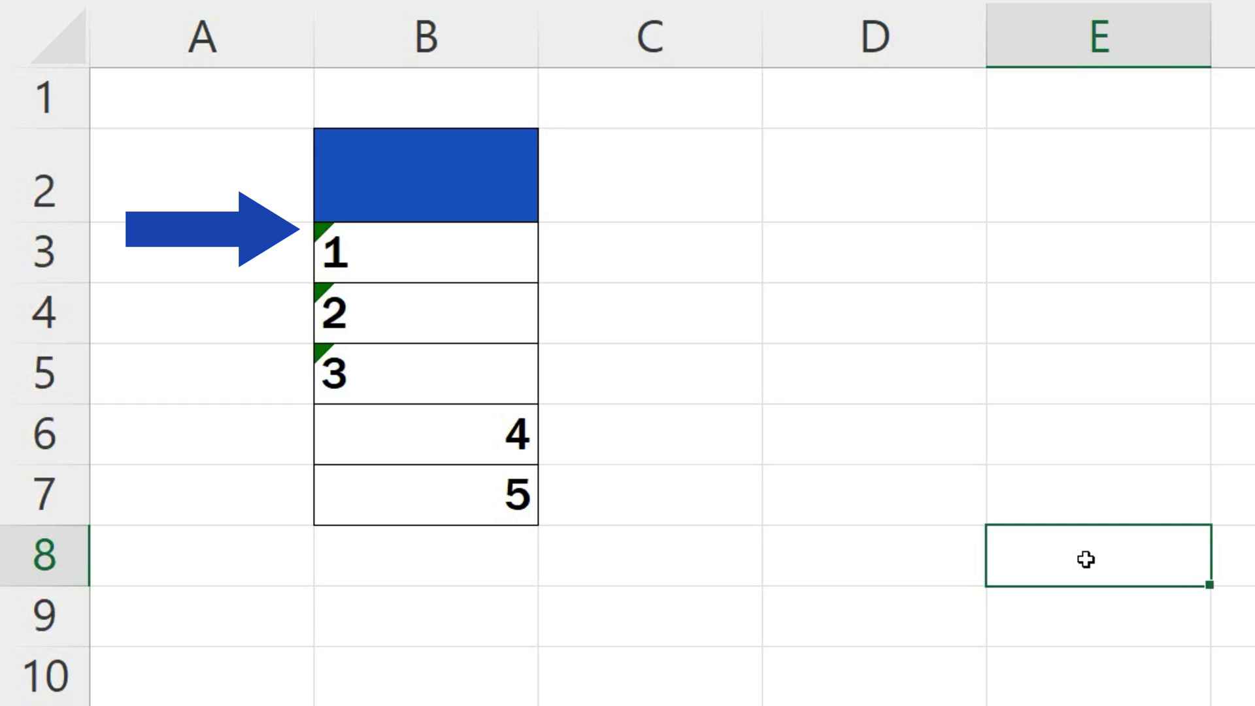
{"action": "left_click", "coordinate": [424, 262]}
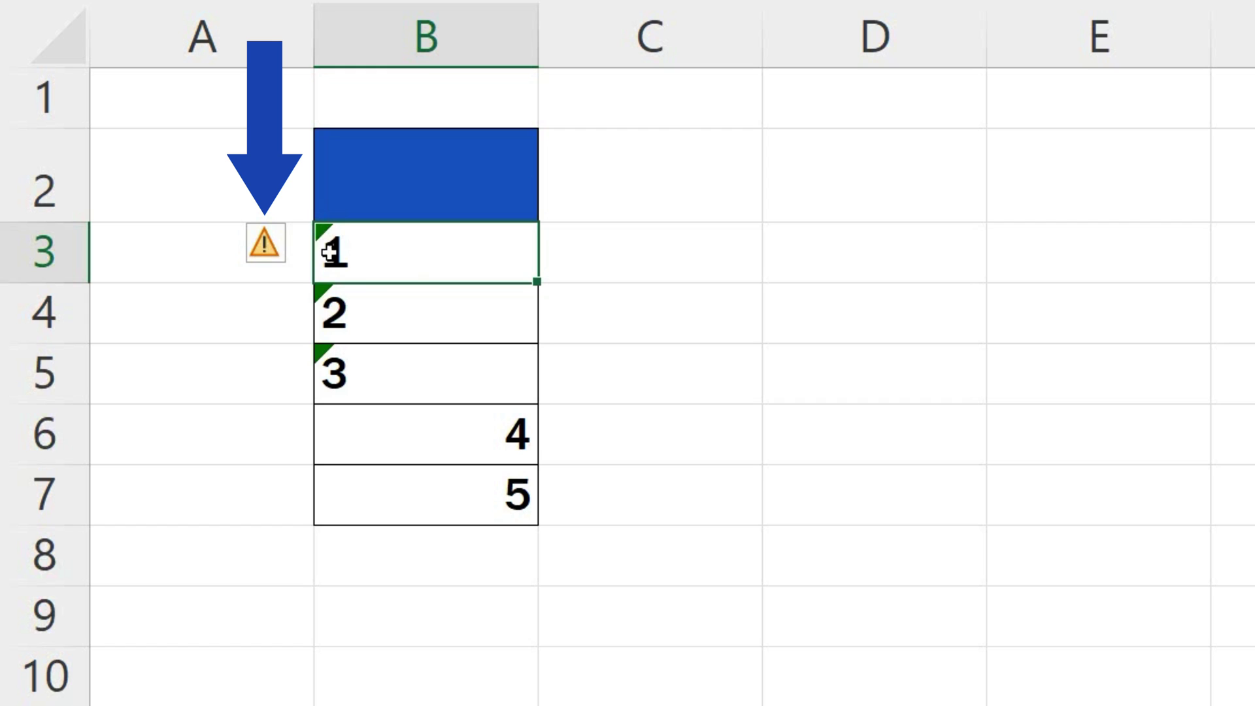
{"action": "mouse_move", "coordinate": [278, 248]}
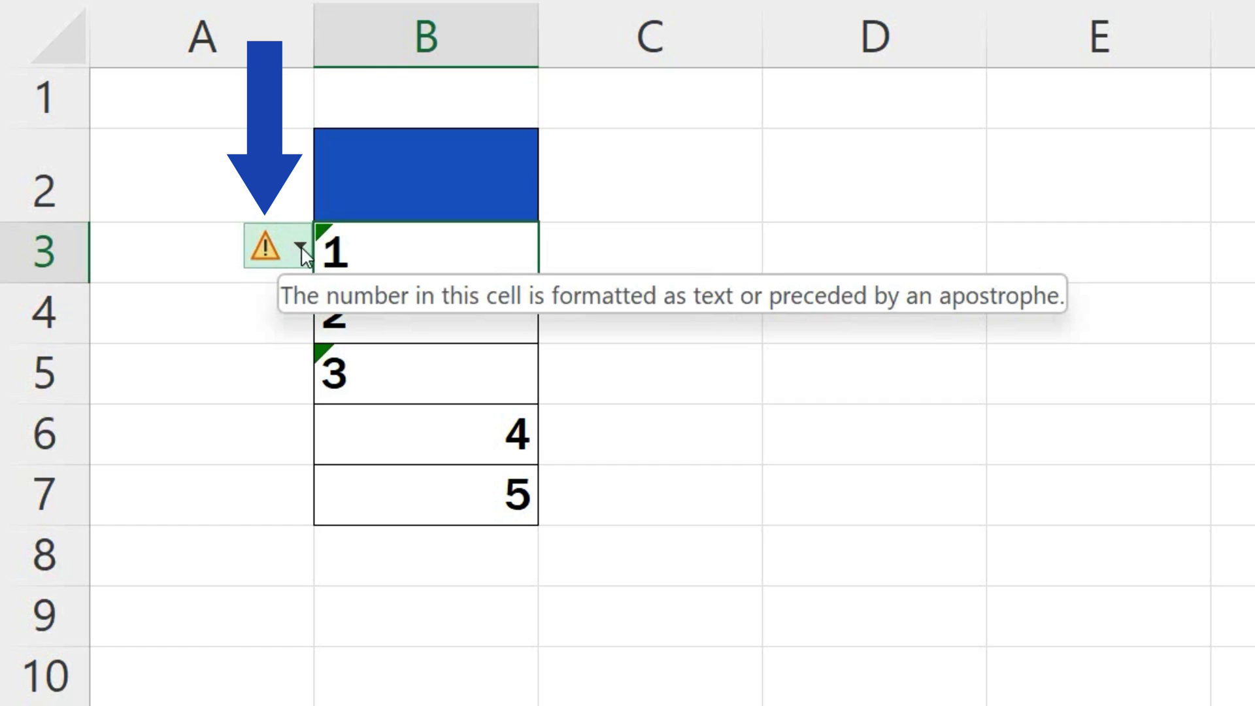
{"action": "left_click", "coordinate": [301, 246]}
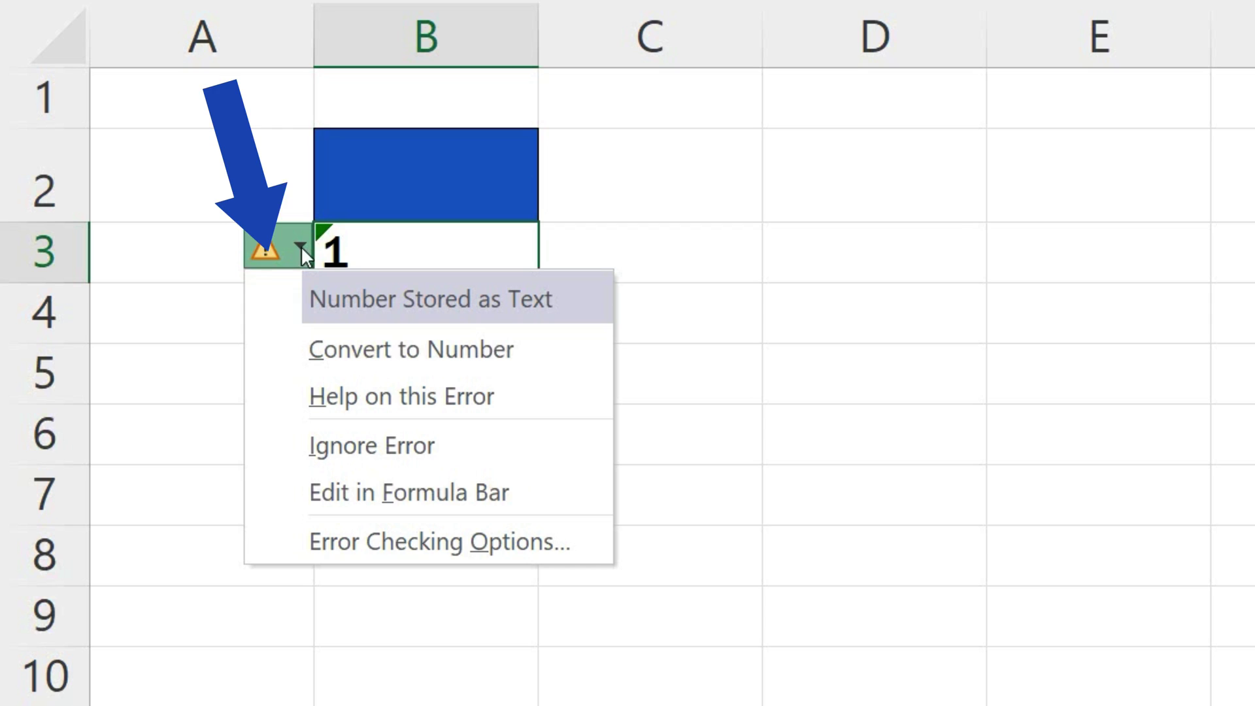
{"action": "left_click", "coordinate": [520, 353]}
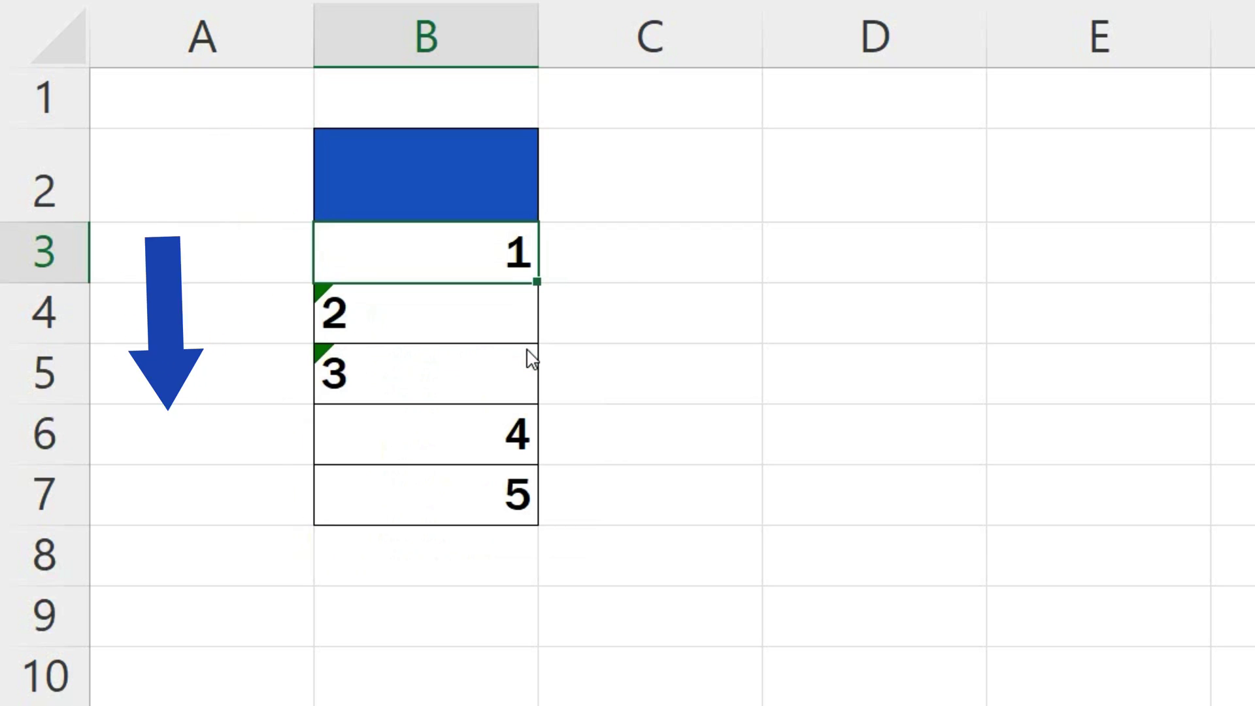
{"action": "left_click", "coordinate": [806, 320]}
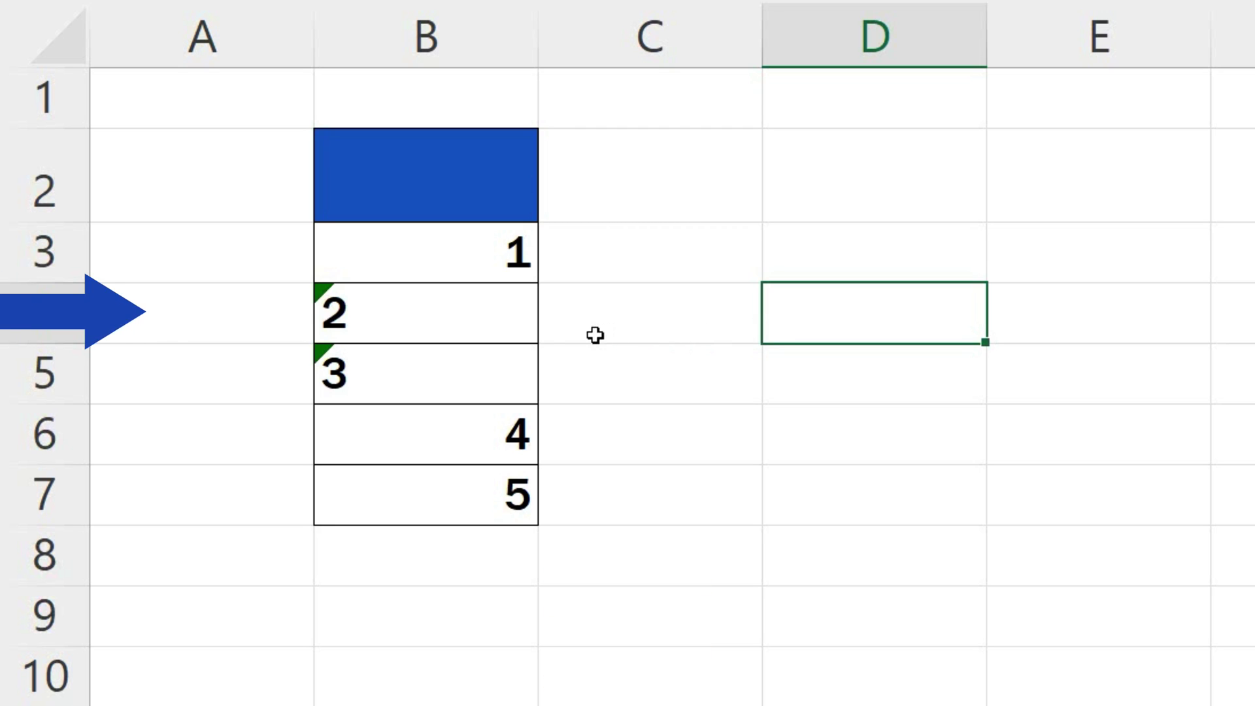
- Convert B4:B7 to numbers with the error alert's Convert to Number option
{"action": "left_click_drag", "start_coordinate": [455, 317], "coordinate": [471, 502]}
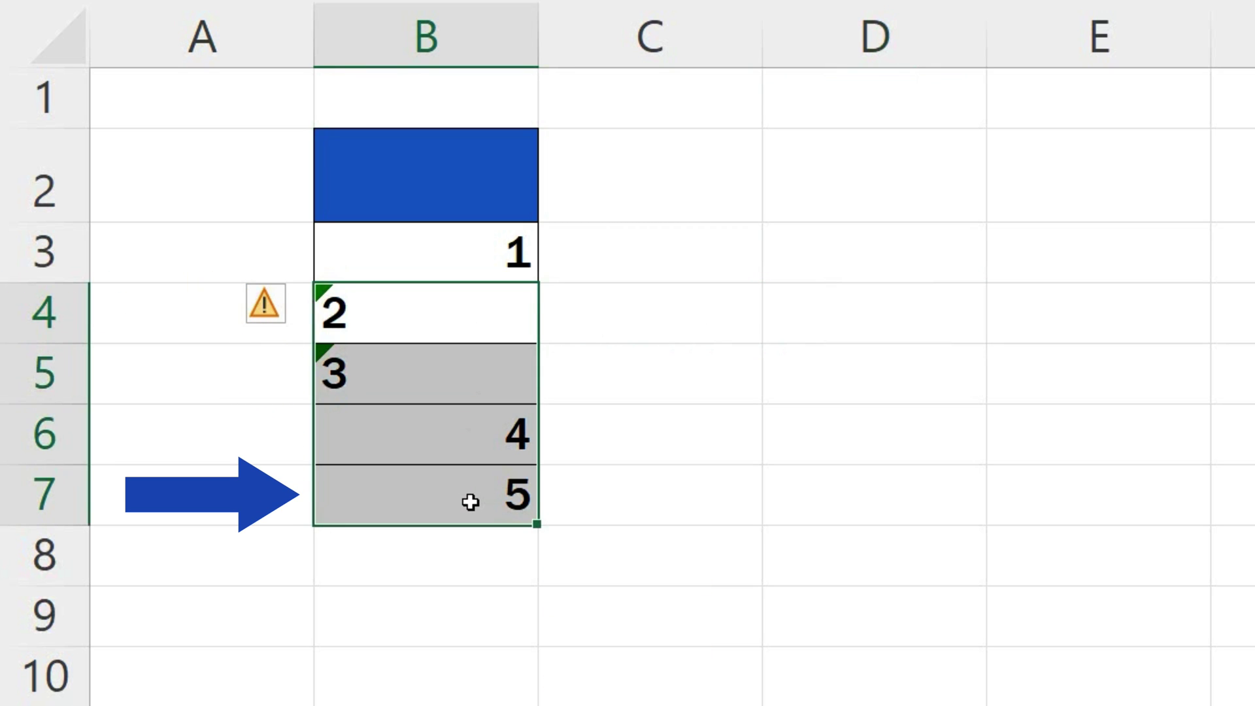
{"action": "left_click", "coordinate": [297, 309]}
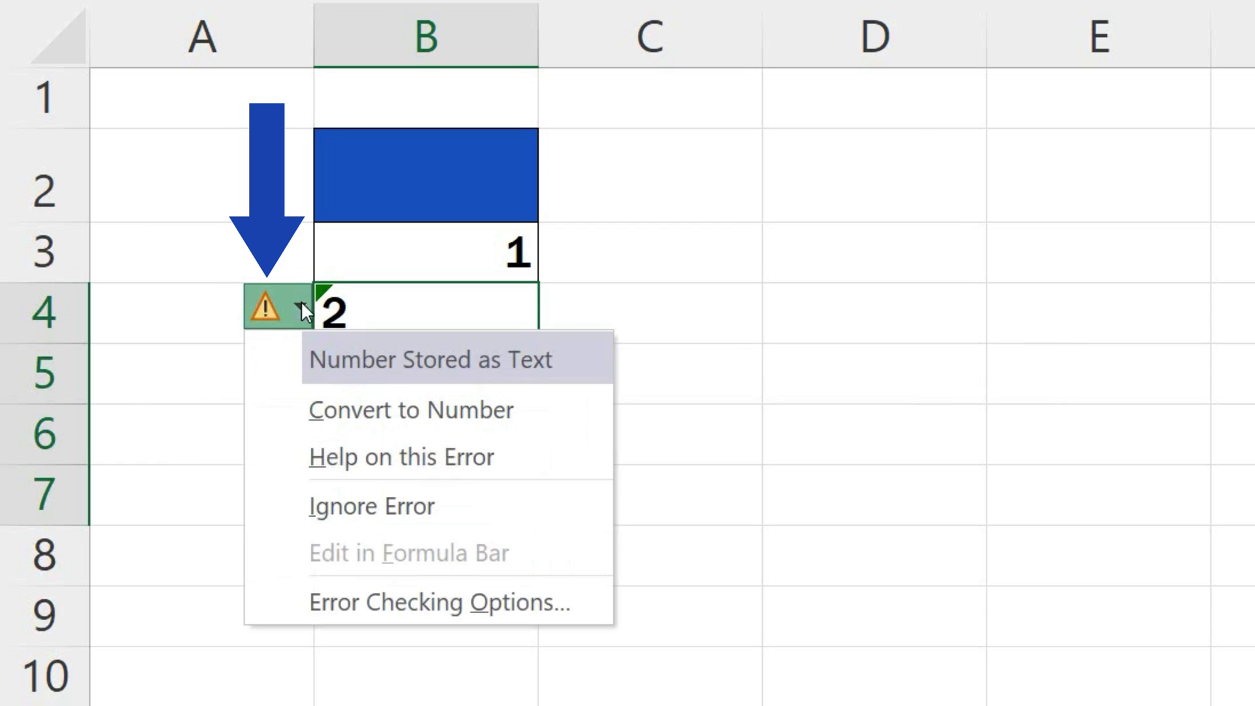
{"action": "left_click", "coordinate": [384, 408]}
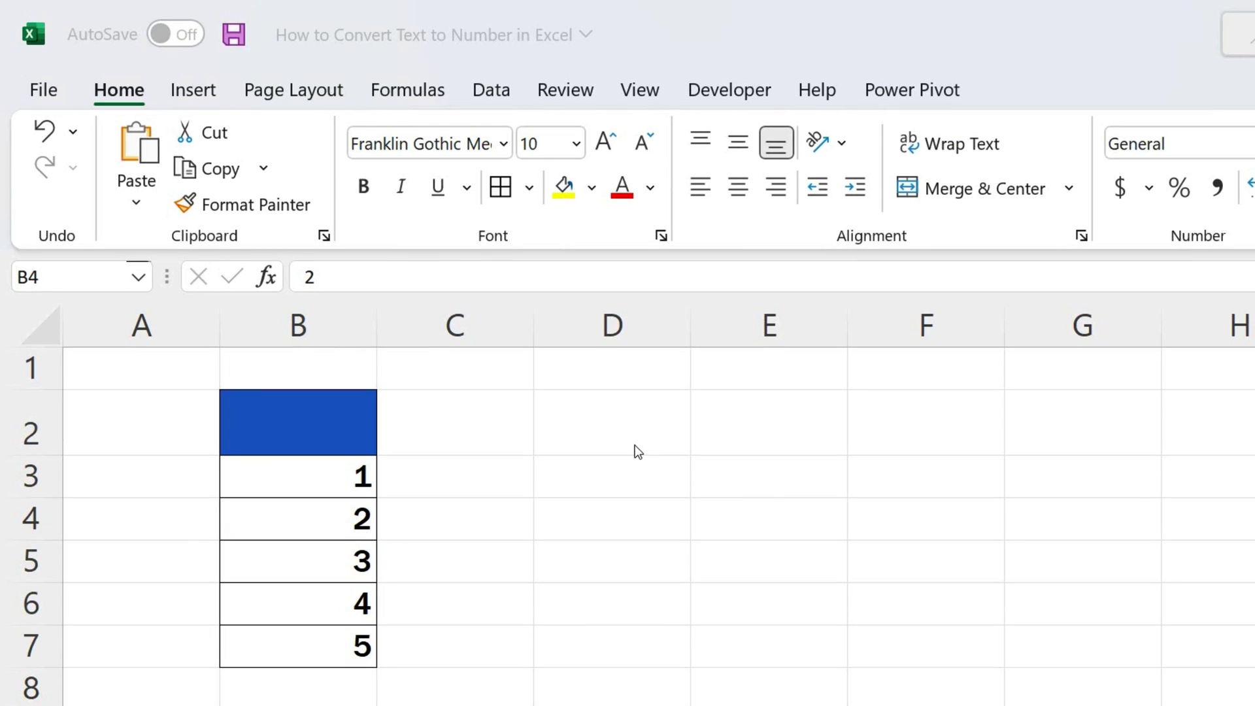
- Undo the conversions so 1–3 are text again, then enter a numeric 1 in D3
{"action": "left_click", "coordinate": [636, 675]}
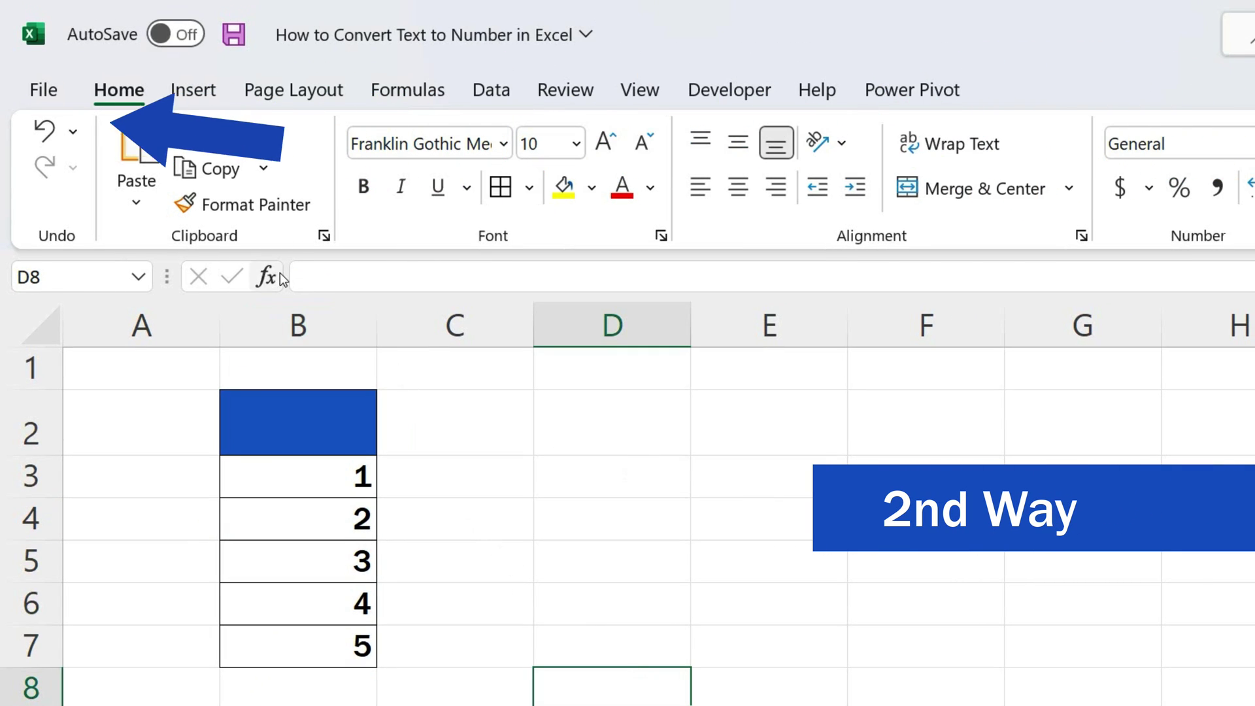
{"action": "left_click", "coordinate": [44, 132]}
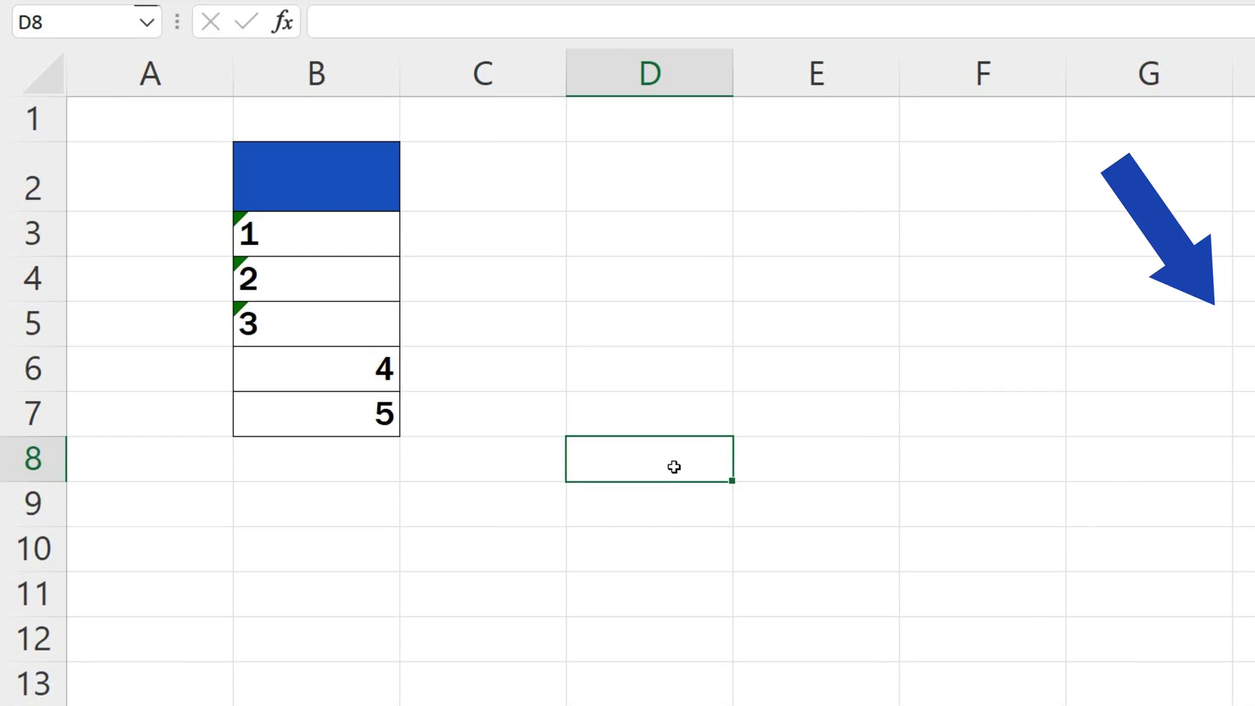
{"action": "left_click", "coordinate": [676, 245]}
{"action": "type", "text": "1"}
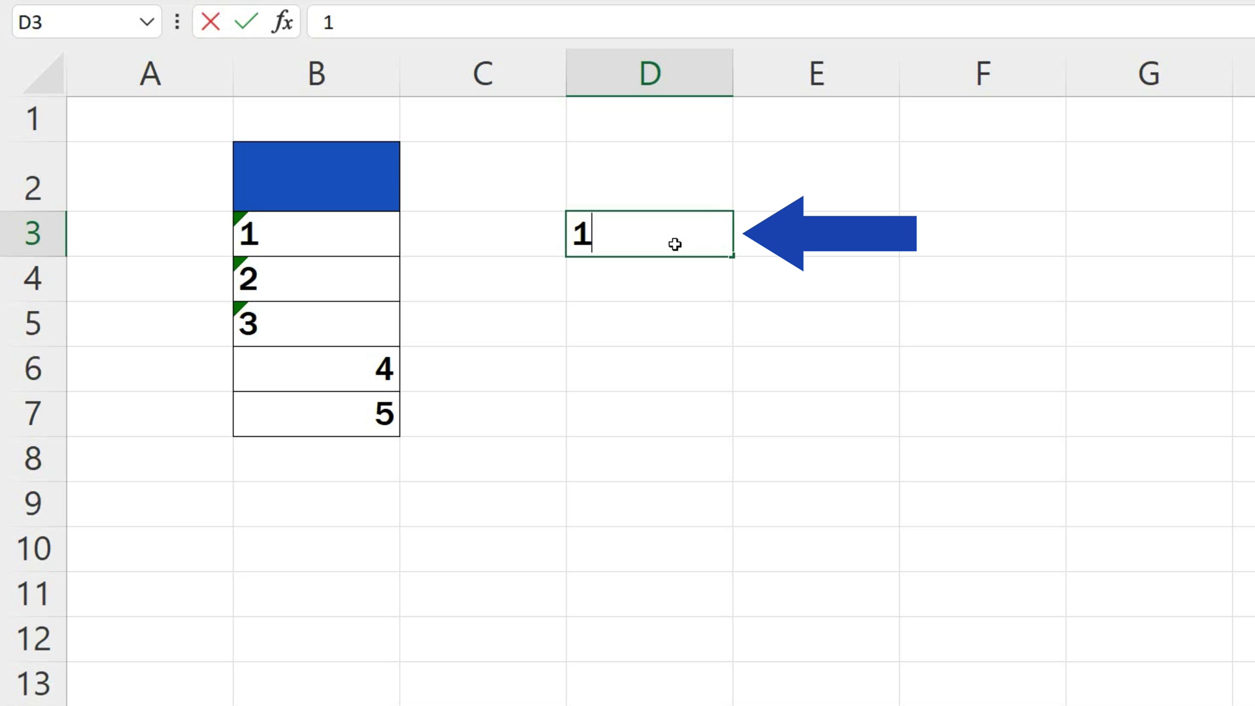
{"action": "key", "text": "Return"}
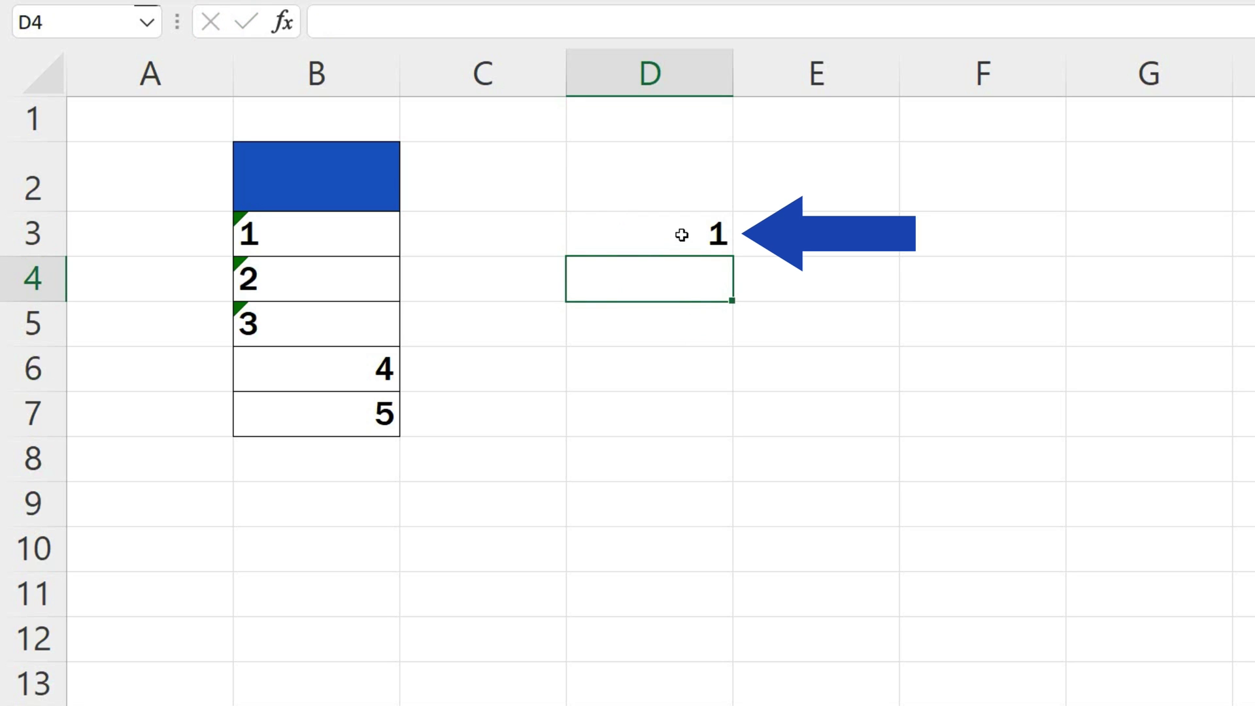
- Copy the 1 in D3 and select the text-stored 1 in B3 as the paste target
{"action": "right_click", "coordinate": [682, 235]}
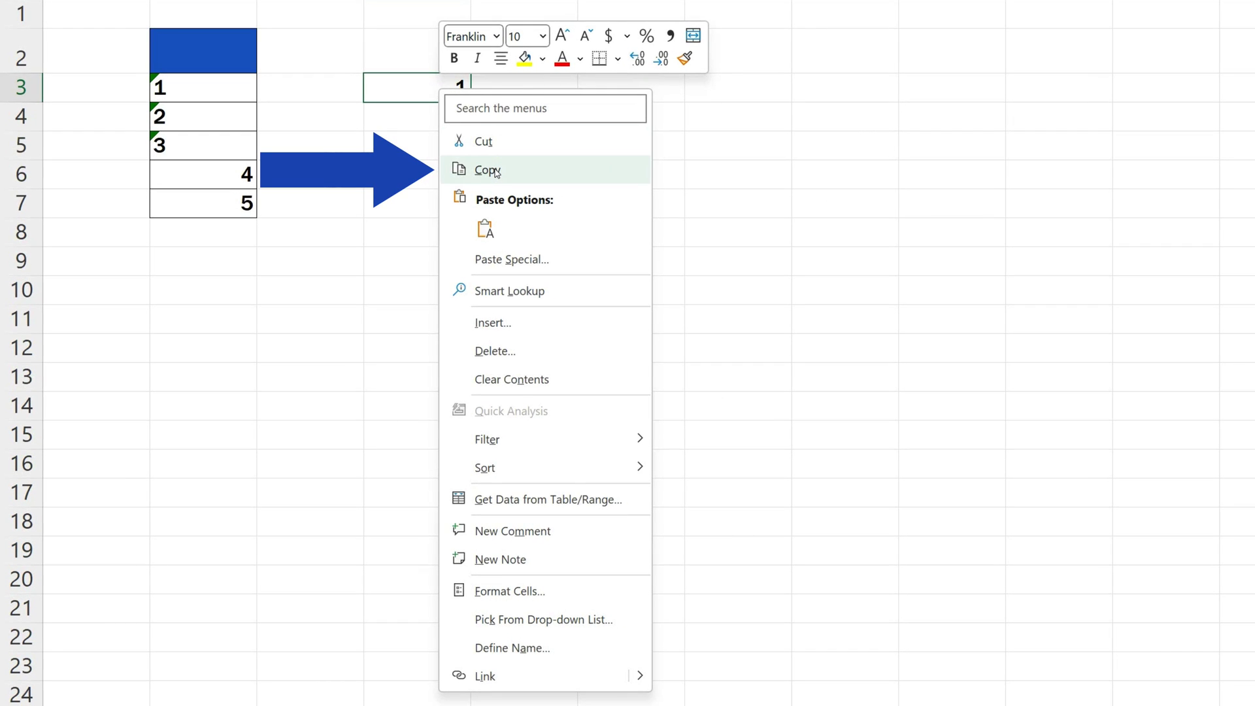
{"action": "left_click", "coordinate": [488, 170]}
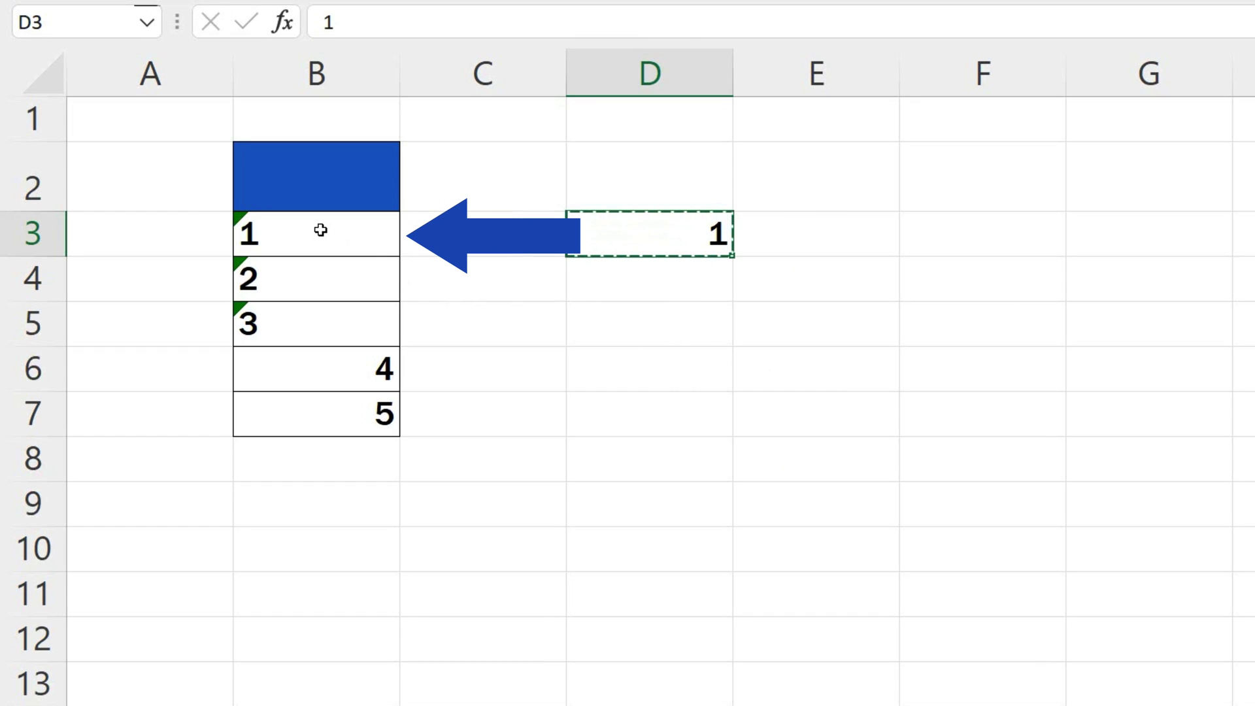
{"action": "left_click", "coordinate": [320, 230]}
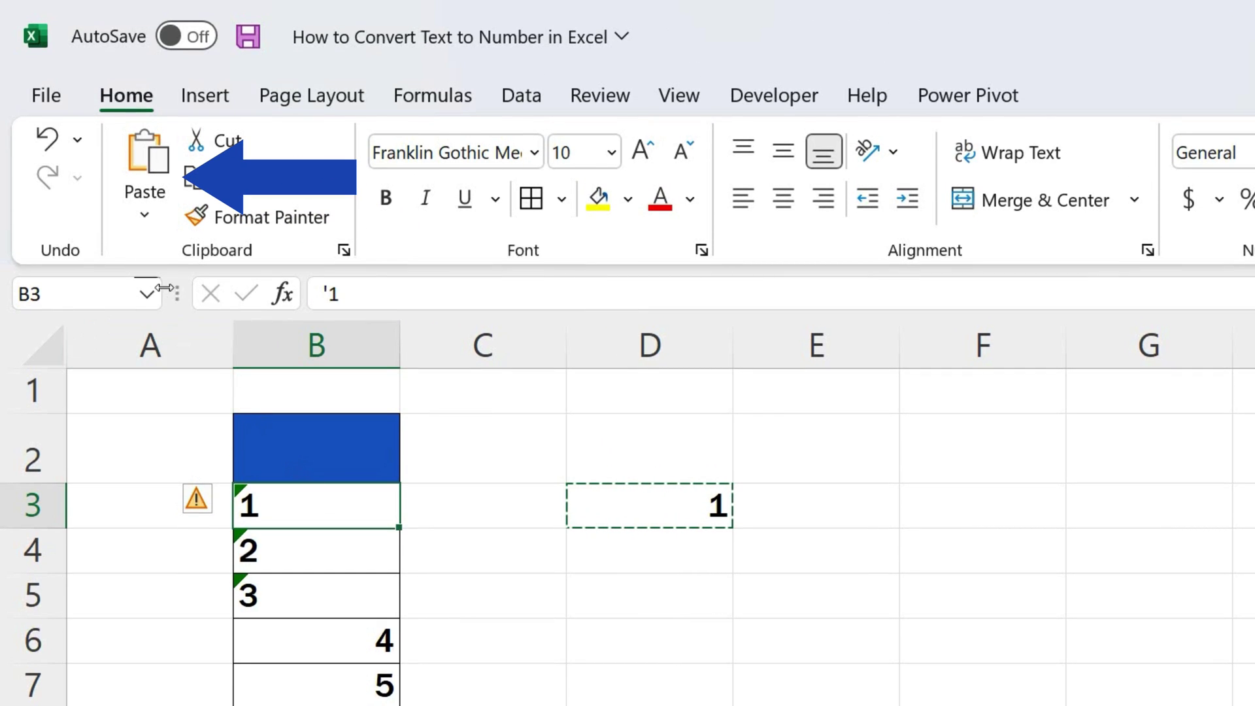
{"action": "left_click", "coordinate": [146, 225]}
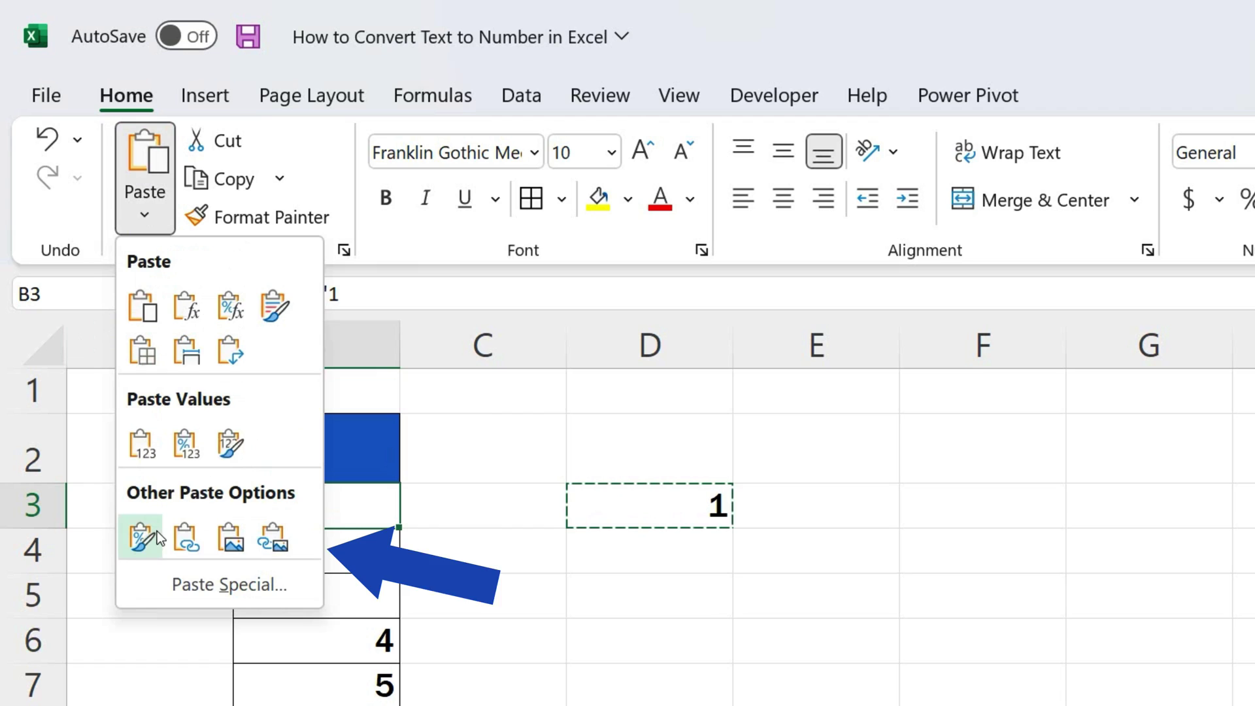
- Paste Special with the Multiply operation onto B3 so it becomes a real number
{"action": "left_click", "coordinate": [212, 590]}
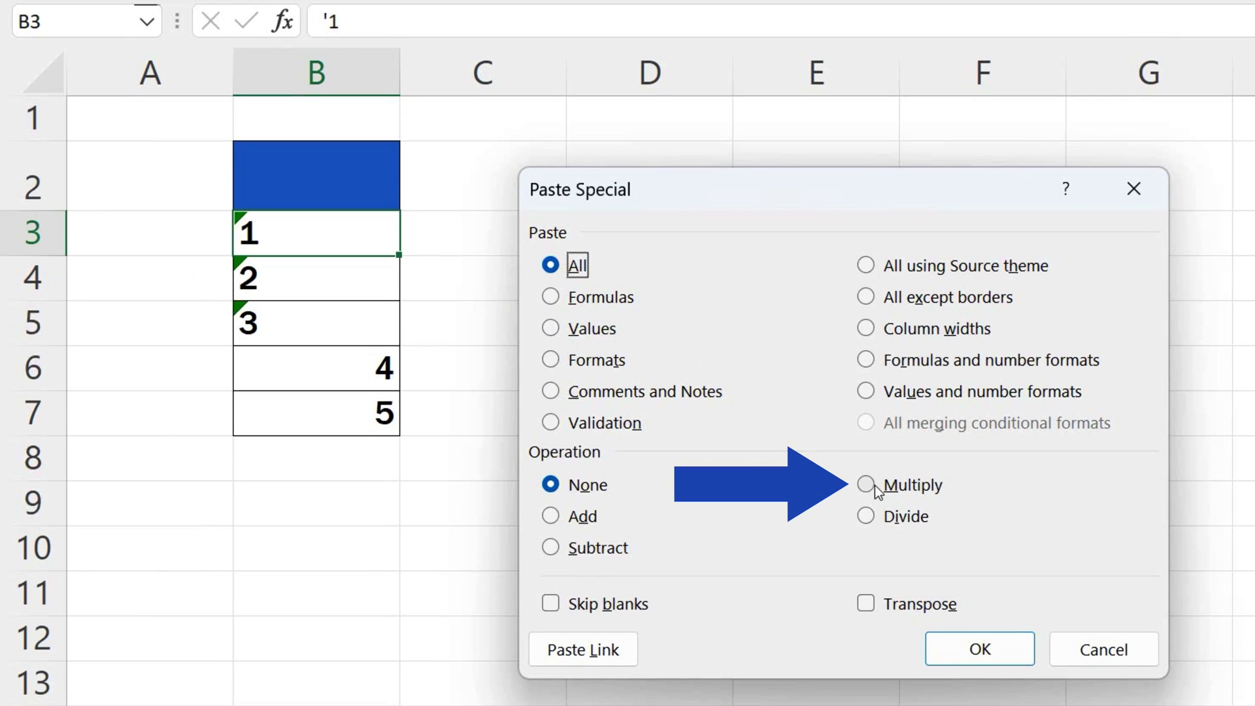
{"action": "left_click", "coordinate": [869, 487]}
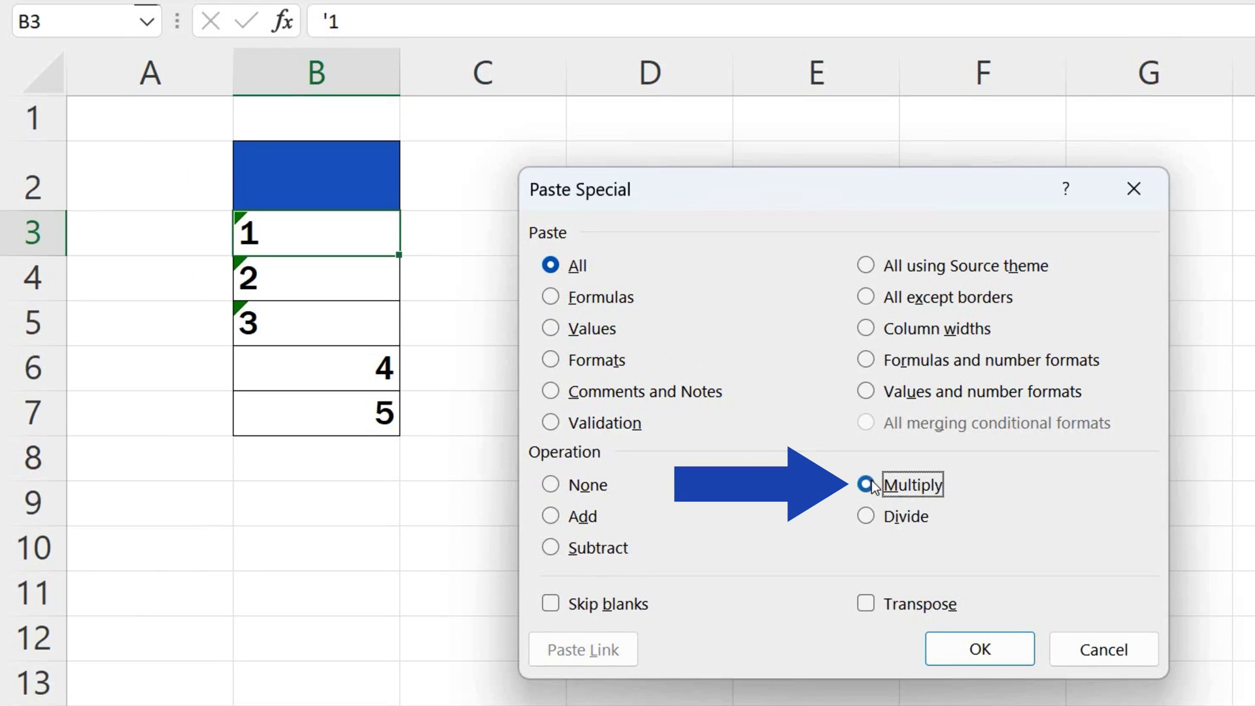
{"action": "left_click", "coordinate": [1008, 648]}
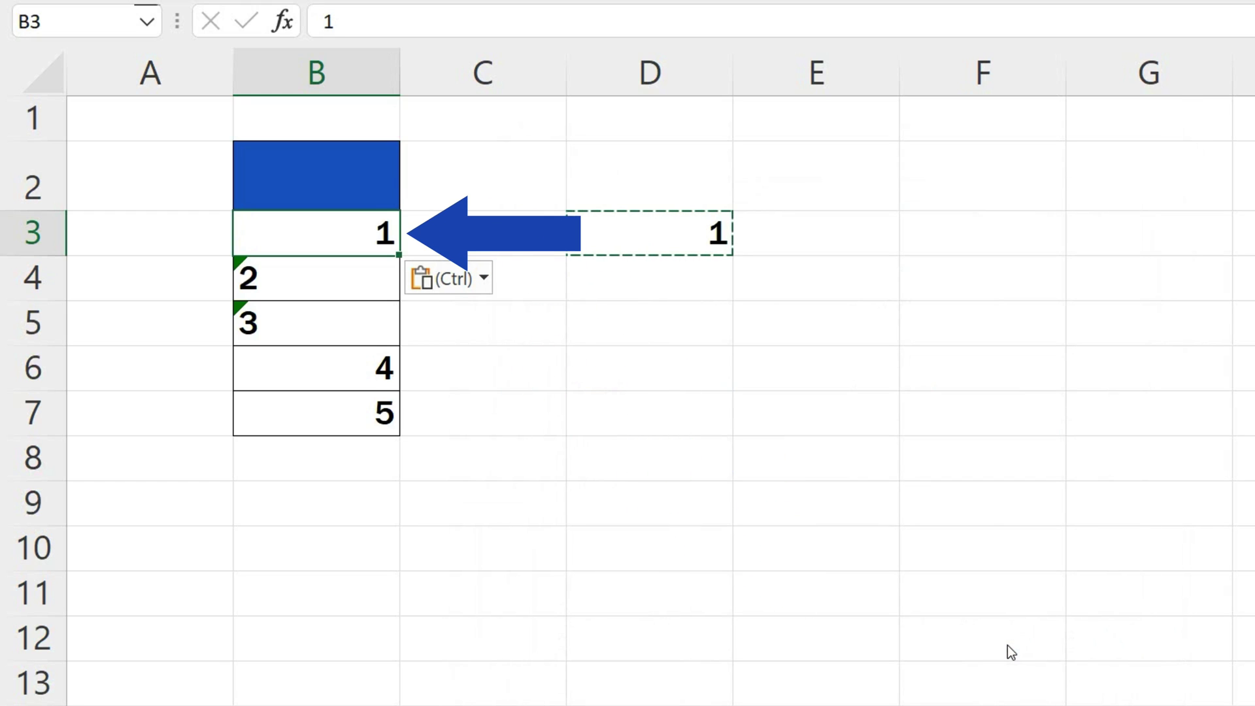
{"action": "left_click", "coordinate": [854, 454]}
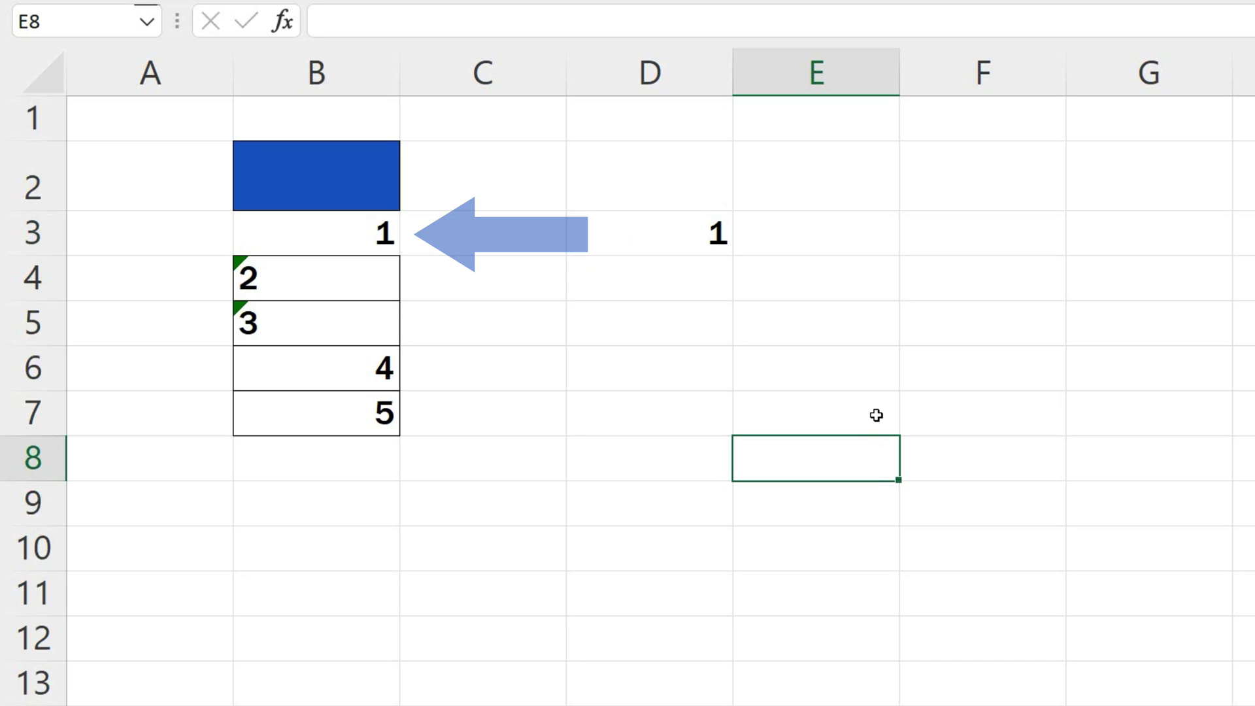
- Copy D3's 1 and Paste Special Multiply it onto B4:B7 to make them real numbers
{"action": "right_click", "coordinate": [348, 219]}
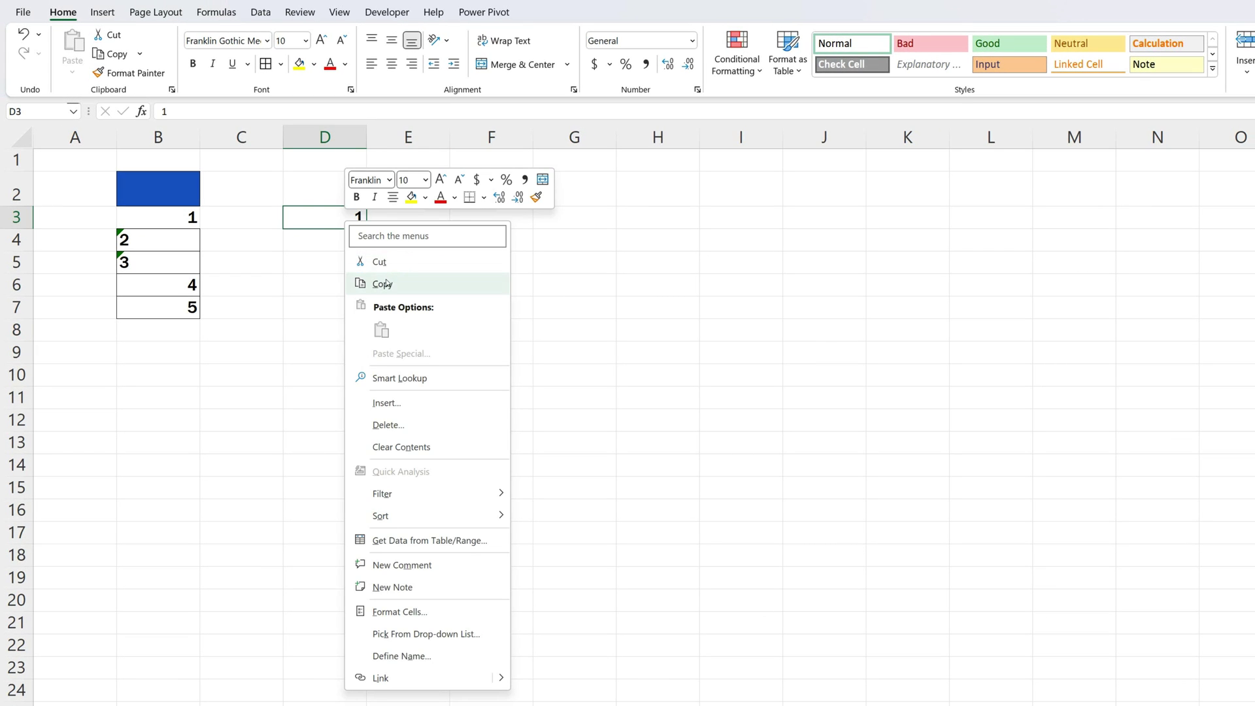
{"action": "left_click", "coordinate": [385, 284]}
{"action": "left_click_drag", "start_coordinate": [173, 235], "coordinate": [177, 305]}
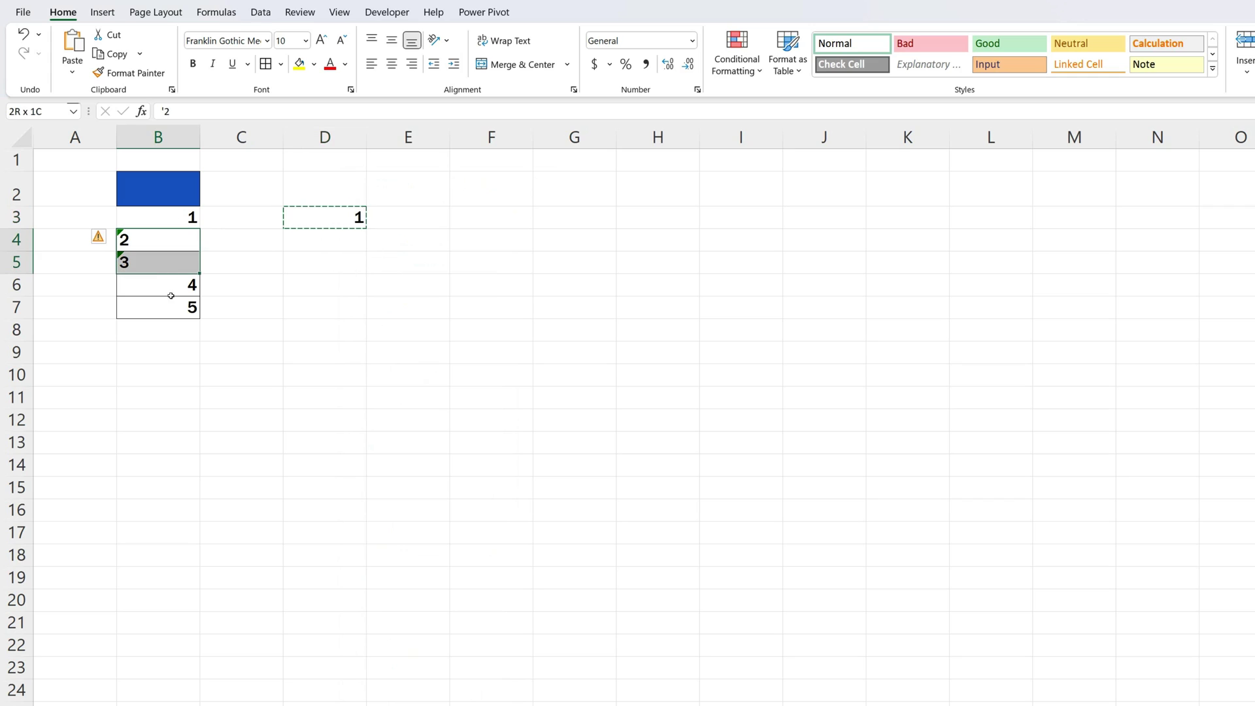
{"action": "left_click", "coordinate": [69, 72]}
{"action": "left_click", "coordinate": [110, 257]}
{"action": "left_click", "coordinate": [433, 343]}
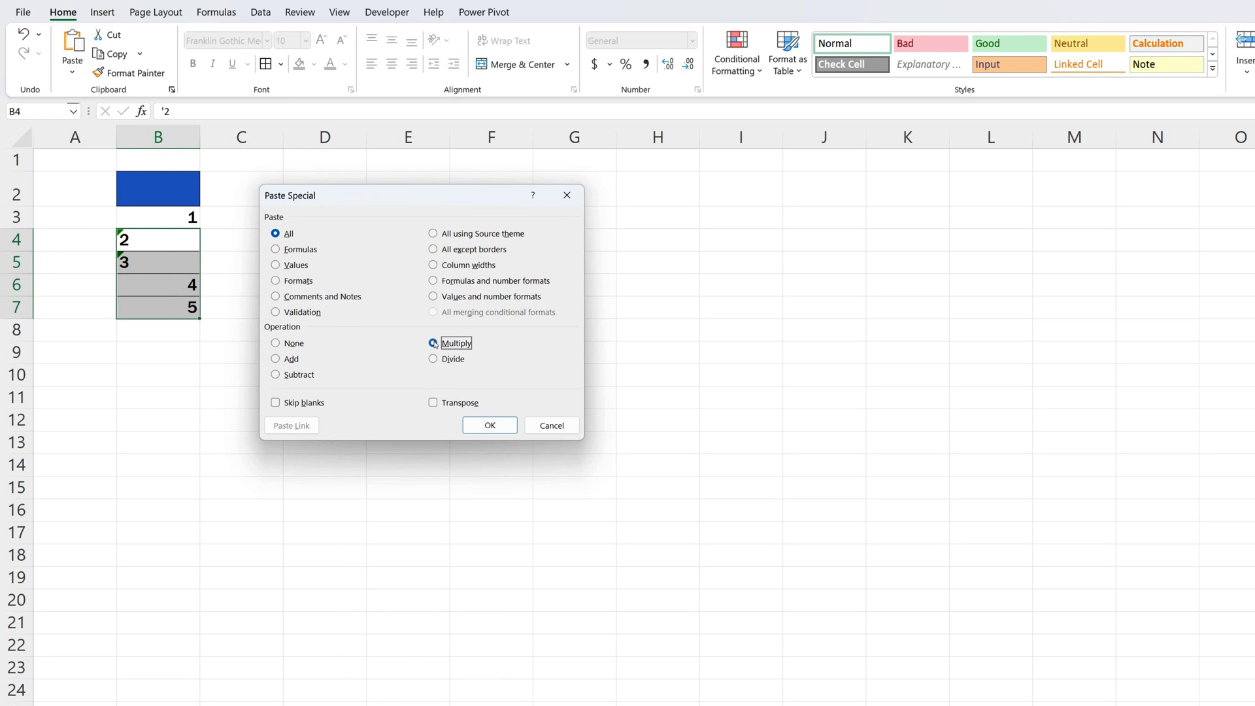
{"action": "left_click", "coordinate": [489, 425]}
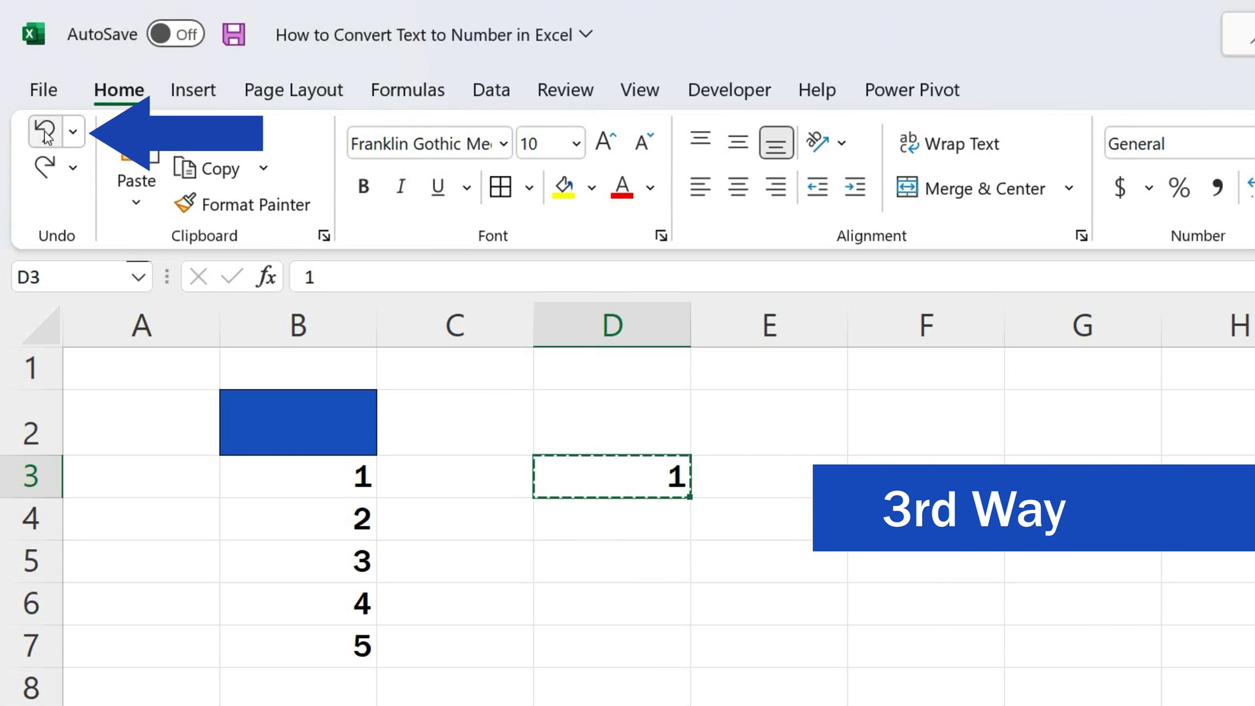
- Undo both multiply pastes so 1–3 are text again and clear the helper 1 from D3
{"action": "left_click", "coordinate": [44, 133]}
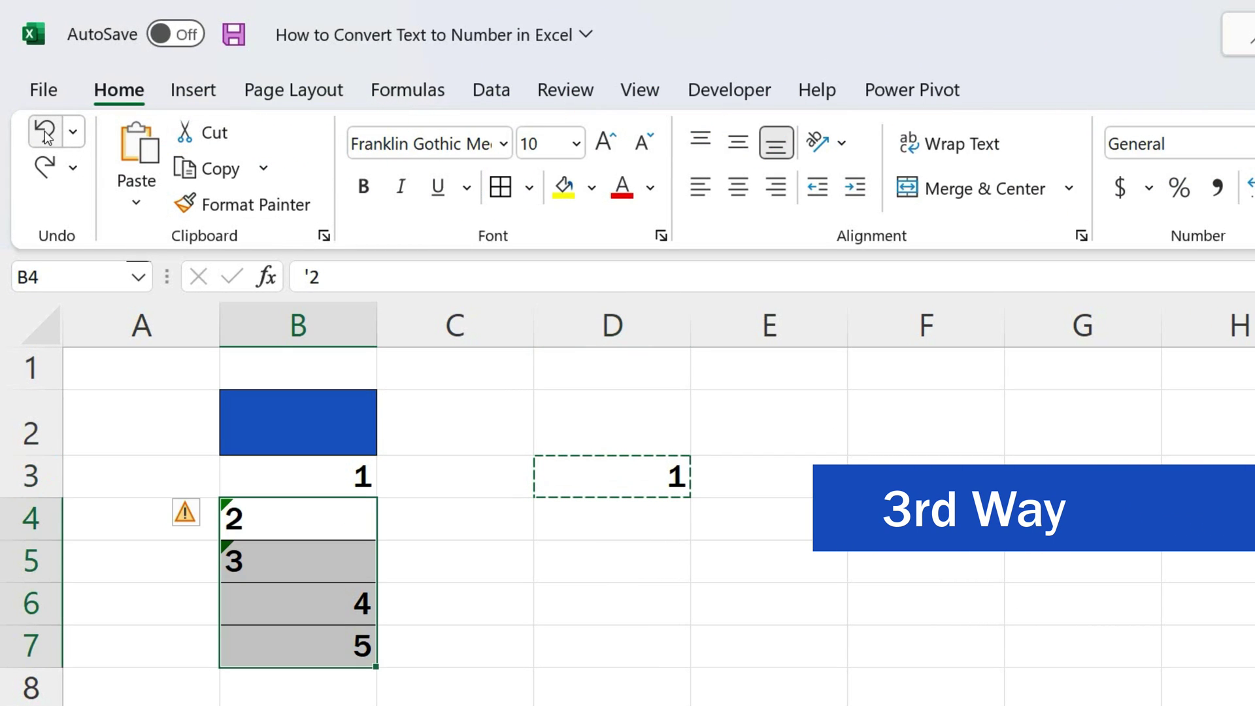
{"action": "left_click", "coordinate": [43, 133]}
{"action": "left_click", "coordinate": [646, 479]}
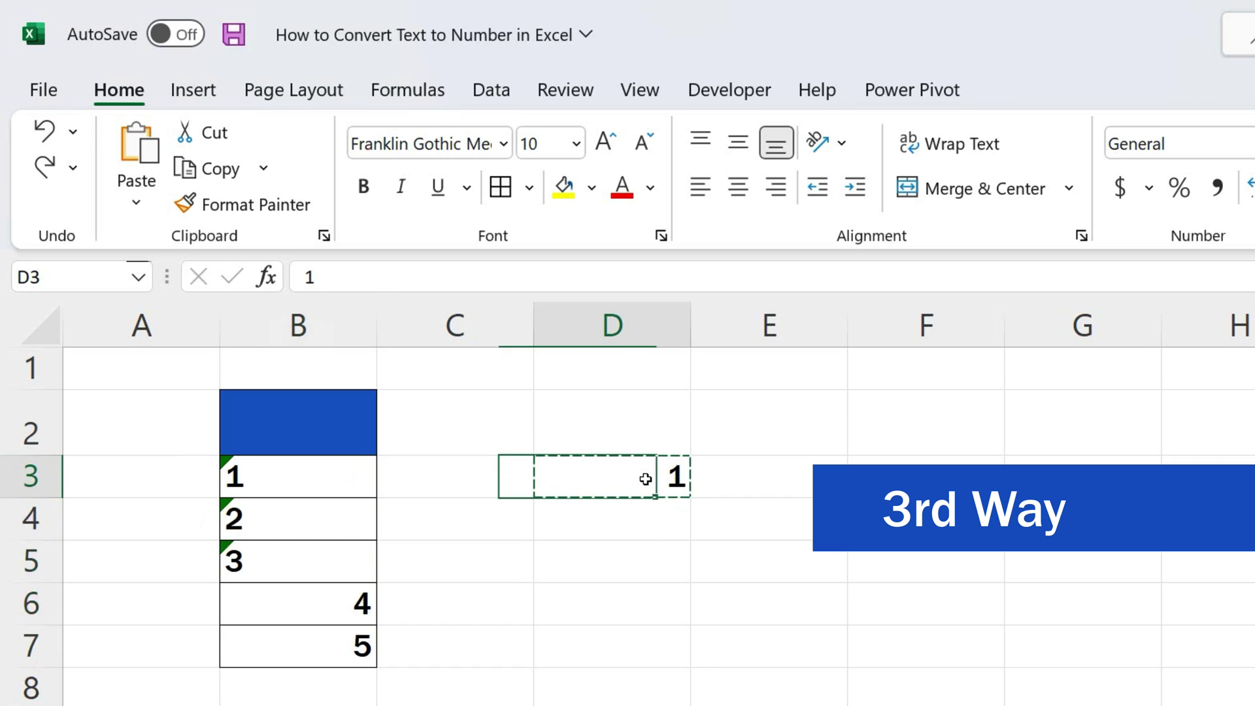
{"action": "key", "text": "Delete"}
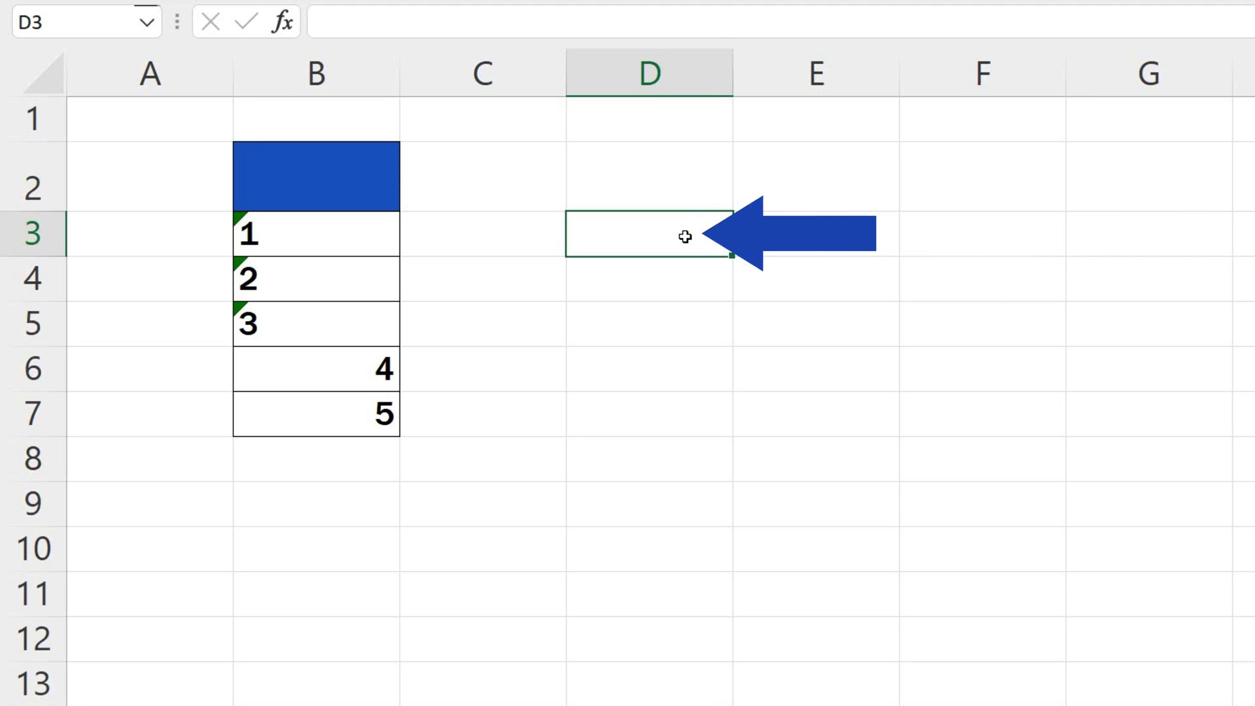
- Run Text to Columns on B3:B7 with default settings to convert 1–5 to real numbers
{"action": "left_click_drag", "start_coordinate": [354, 240], "coordinate": [351, 418]}
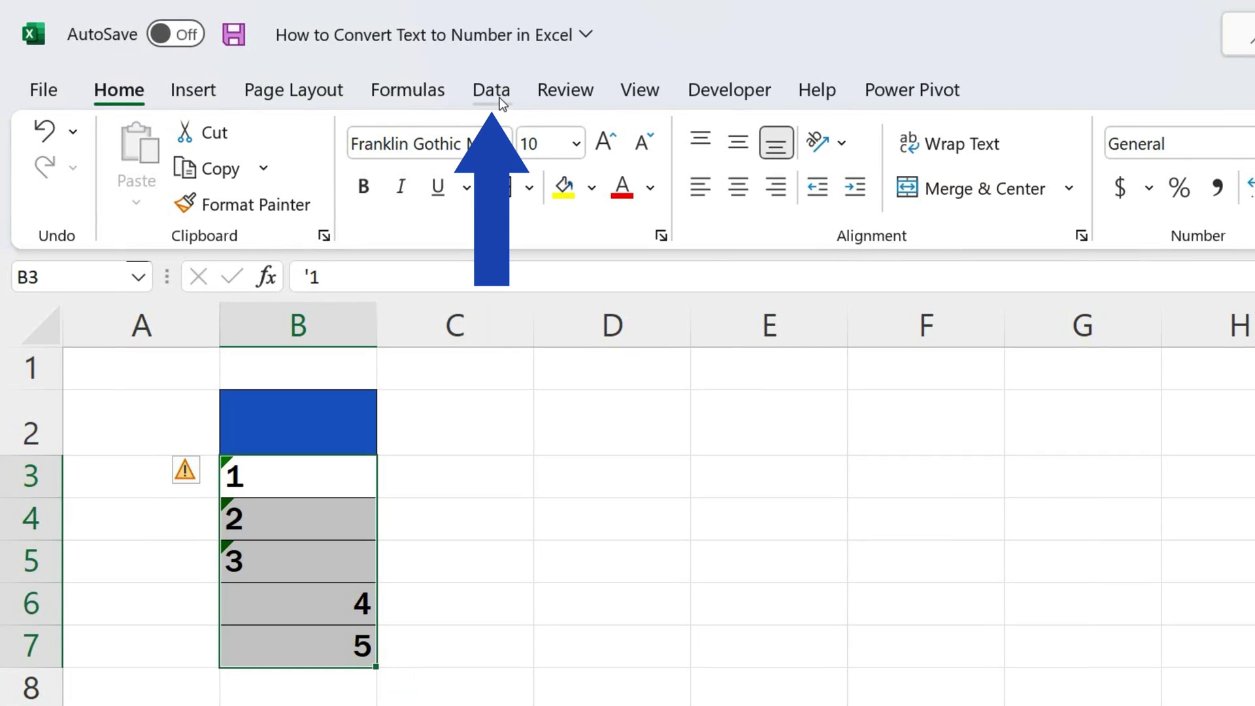
{"action": "left_click", "coordinate": [500, 98]}
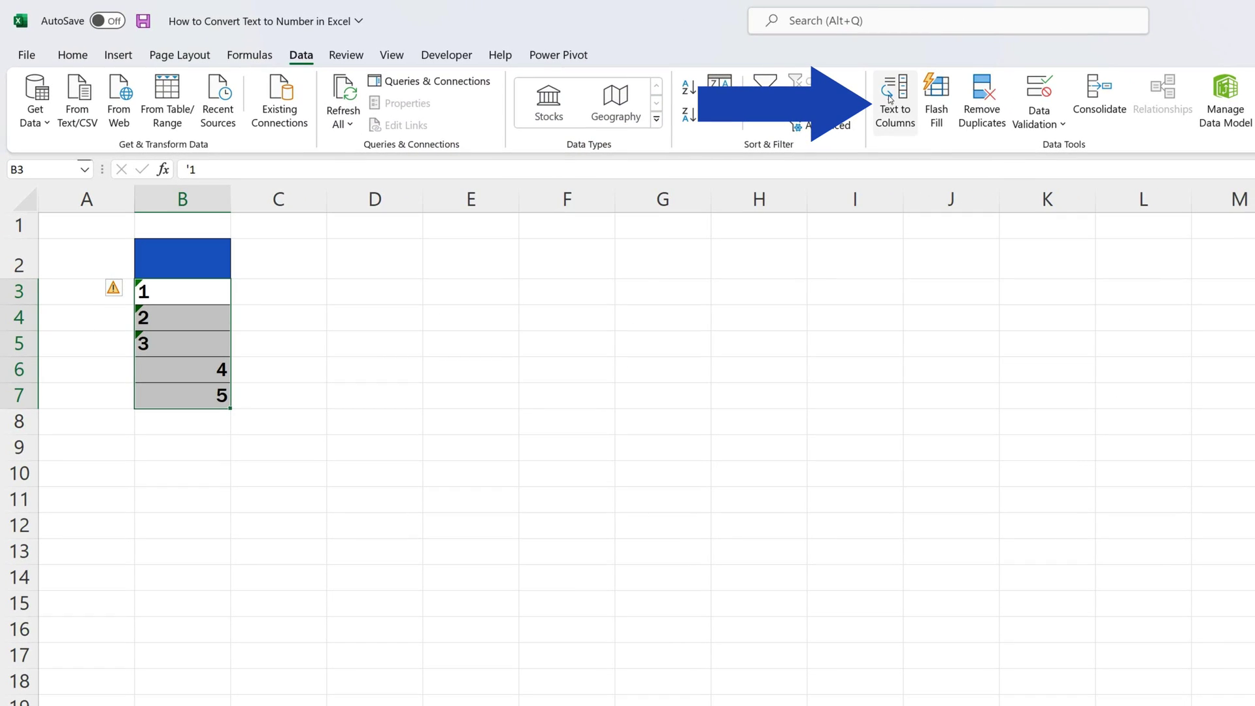
{"action": "left_click", "coordinate": [894, 98]}
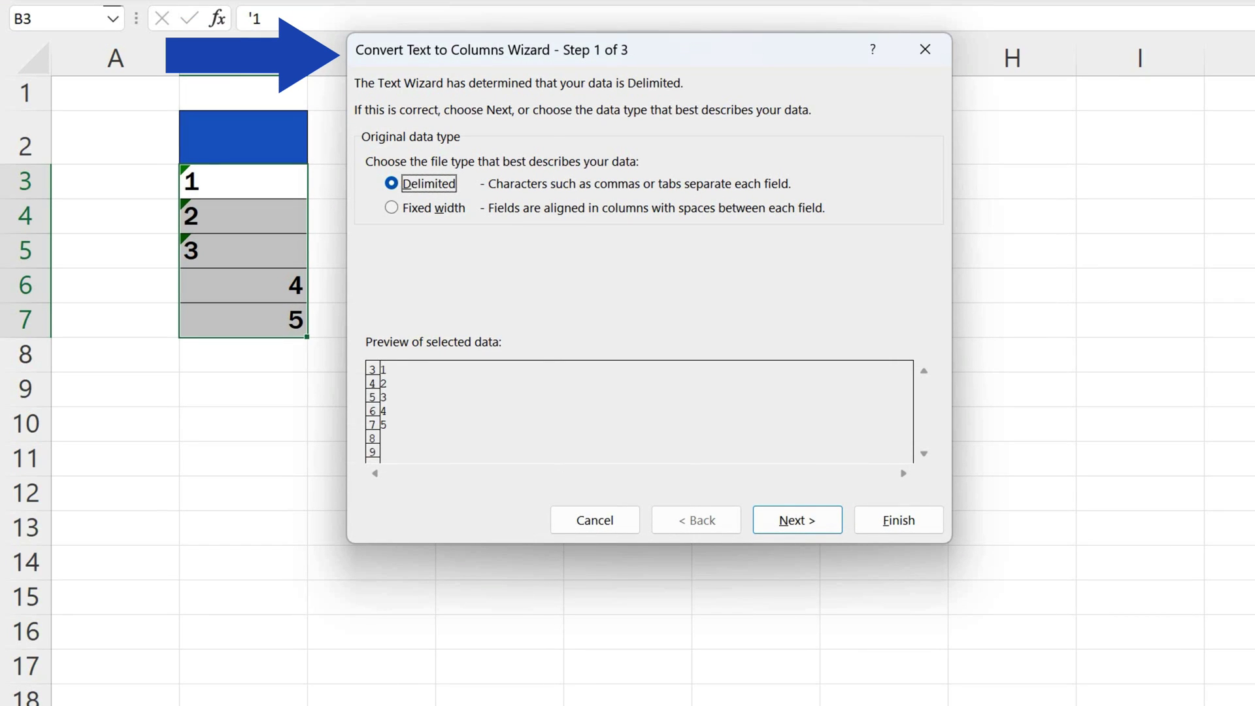
{"action": "left_click", "coordinate": [899, 520]}
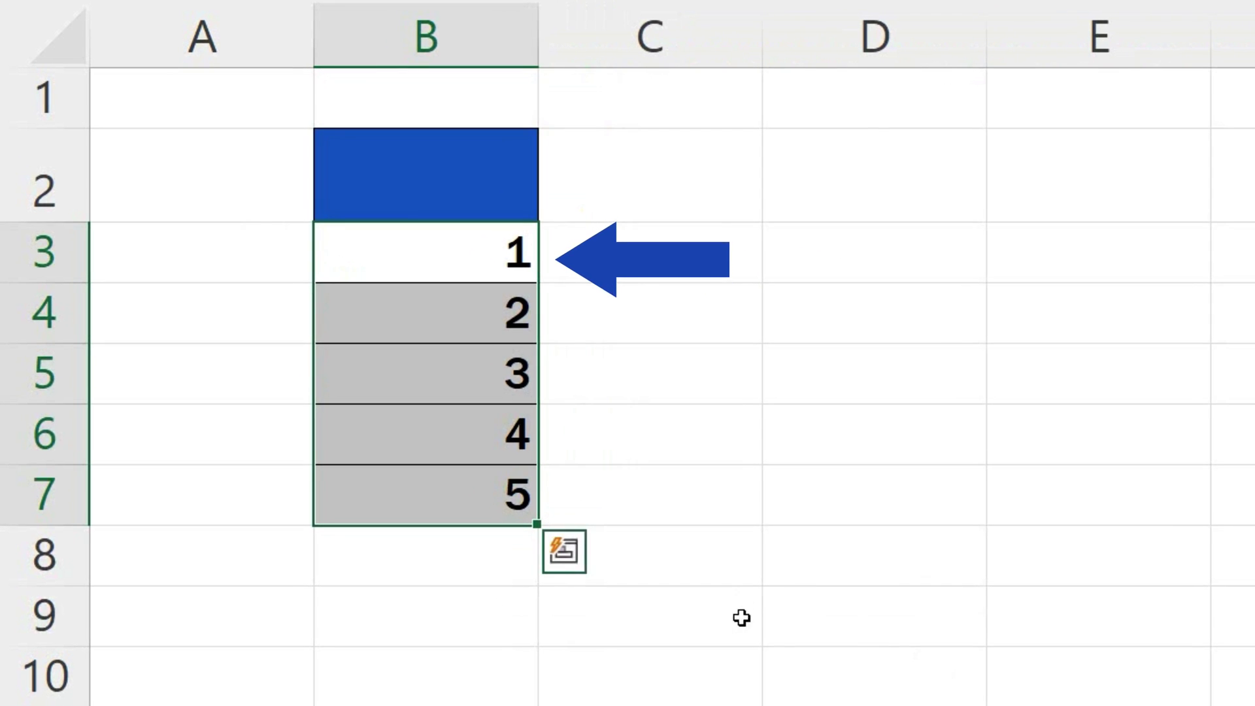
{"action": "left_click", "coordinate": [830, 624]}
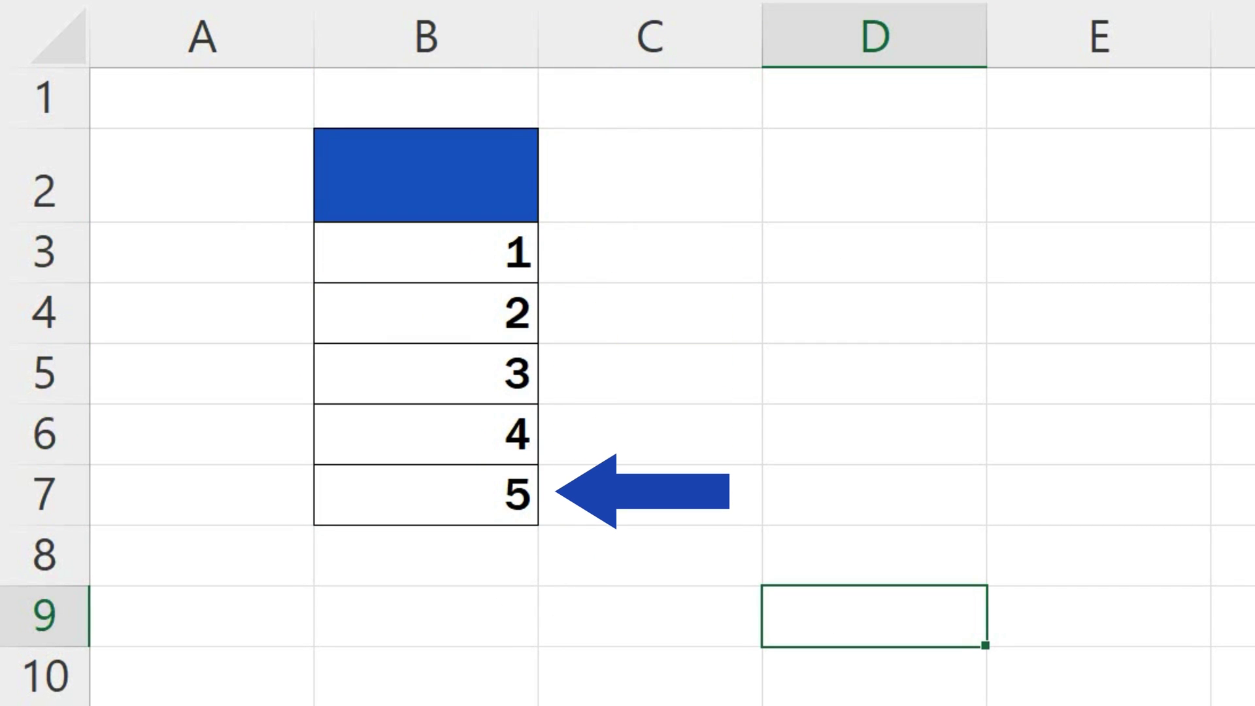